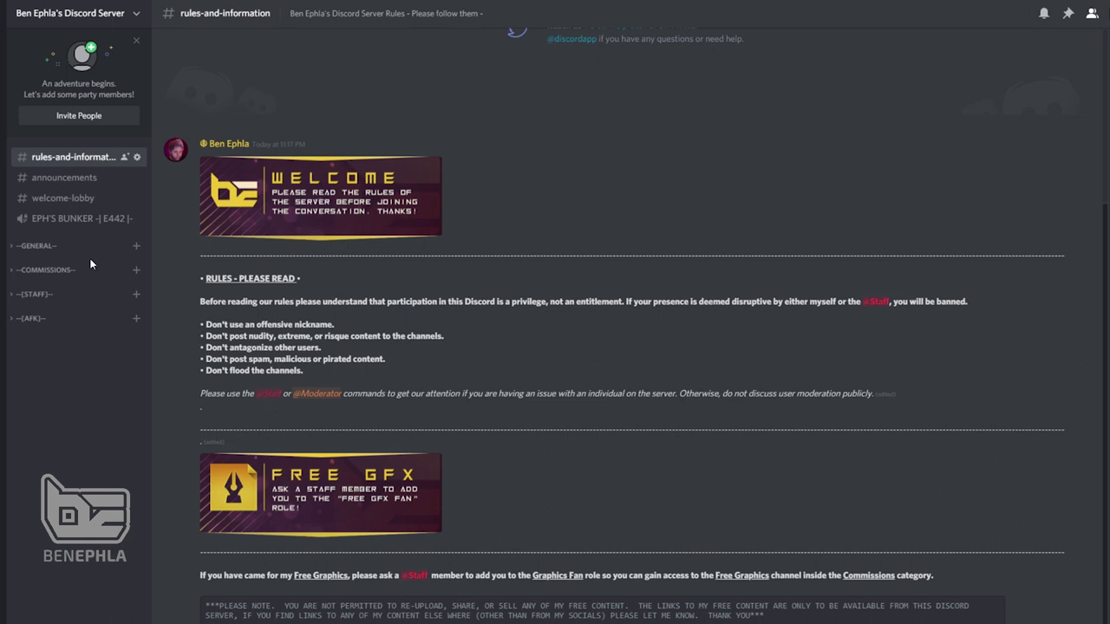
# Expand COMMISSIONS and open #free_graphics to browse its free Twitch panel posts.
pyautogui.click(41, 272)
pyautogui.click(59, 288)
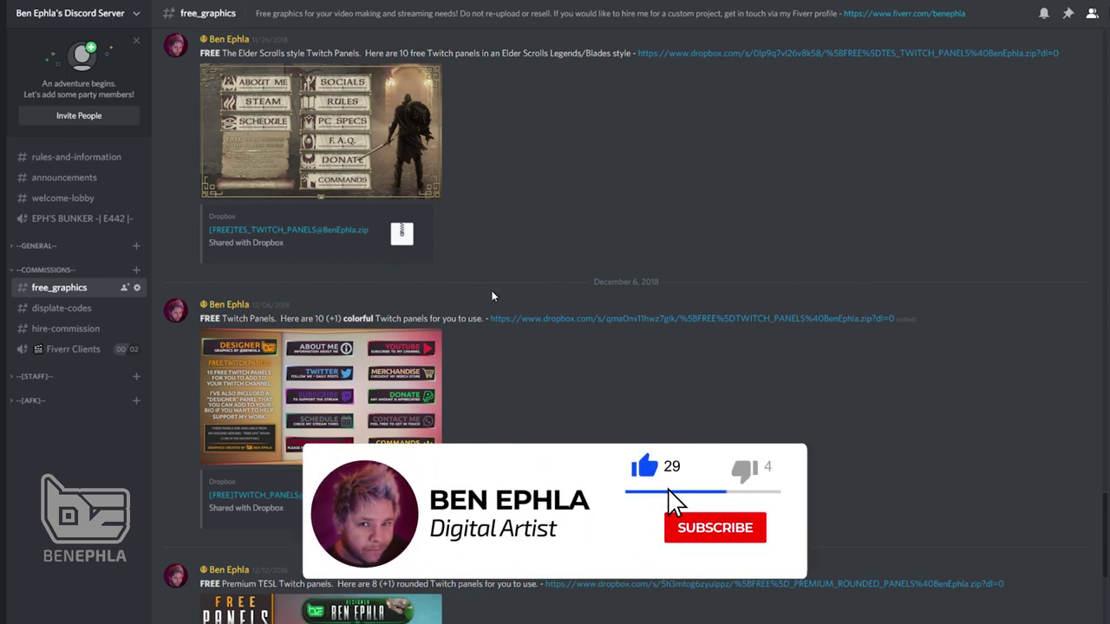
pyautogui.scroll(-3, 491, 296)
pyautogui.scroll(-2, 491, 297)
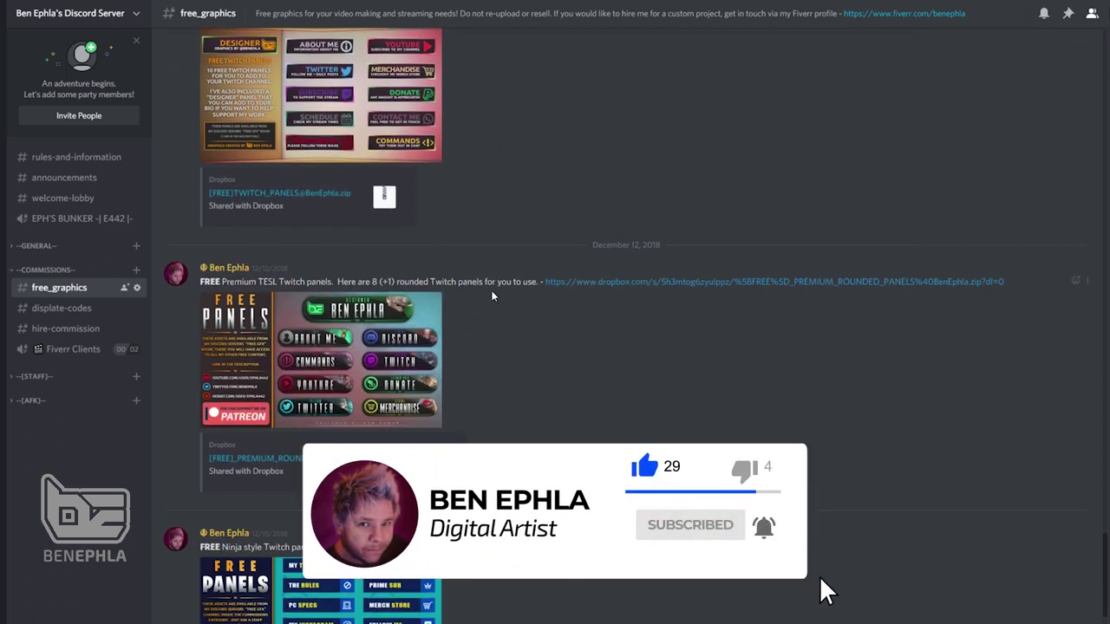
pyautogui.scroll(-3, 491, 296)
pyautogui.scroll(-3, 486, 303)
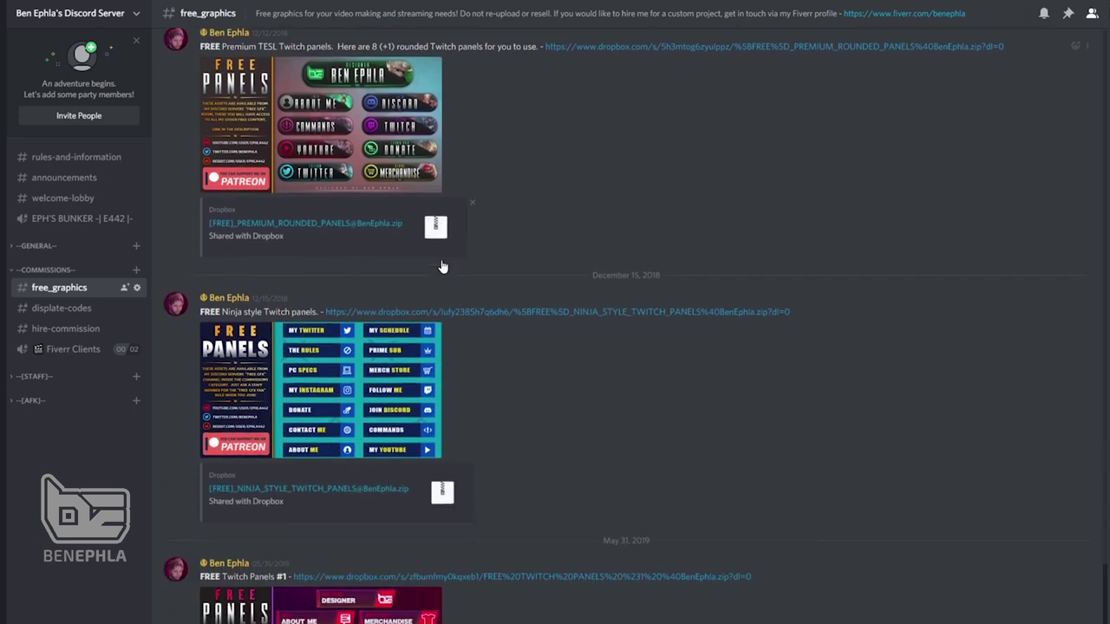